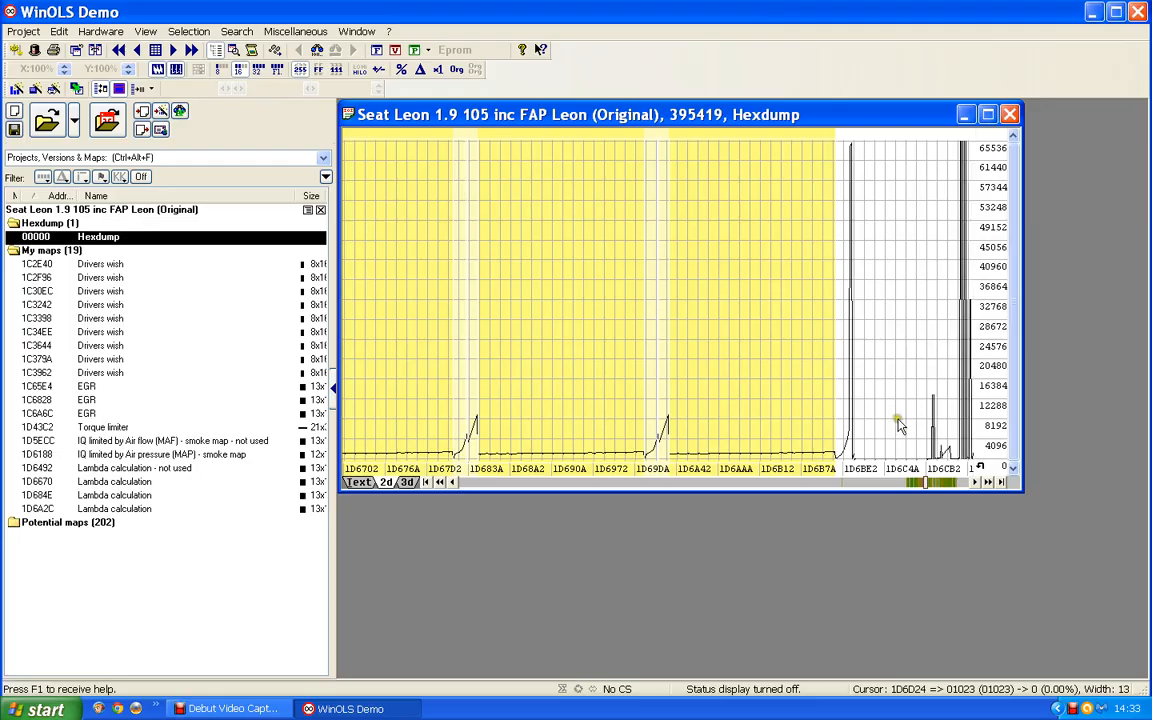
Open the Bosch II 16x15 (16 Bit) potential map from the hexdump and label its Y-axis Engine speed with unit rpm.
{"action": "left_click", "coordinate": [950, 483]}
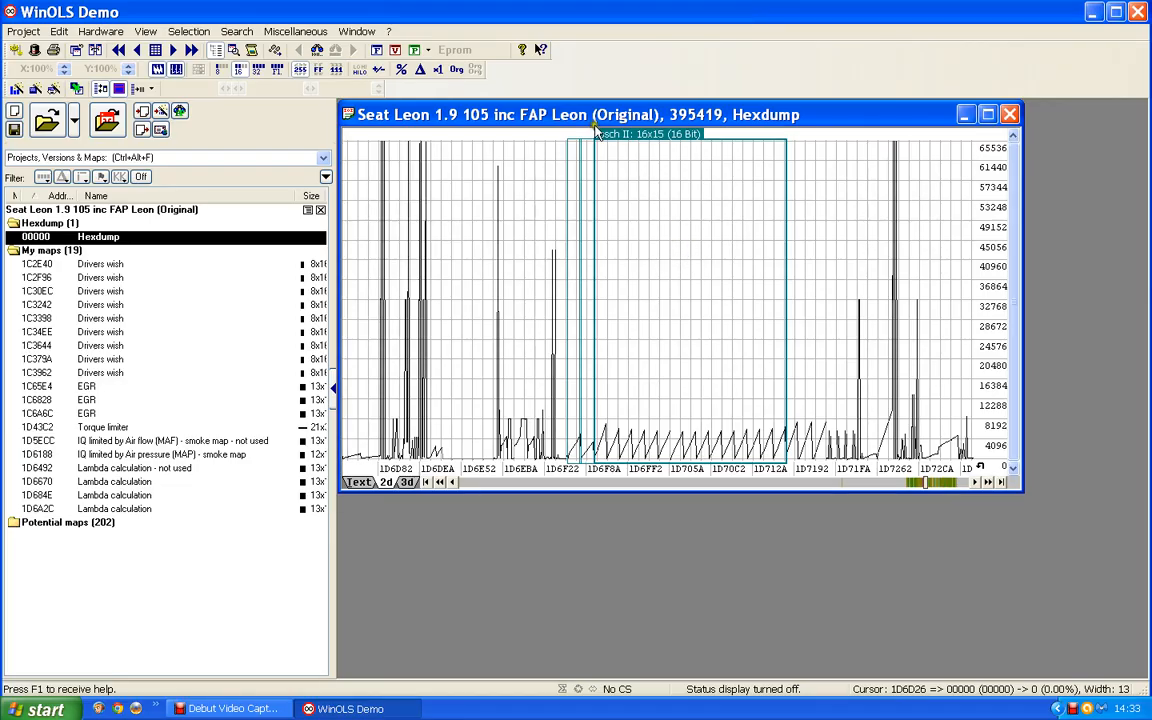
{"action": "double_click", "coordinate": [651, 143]}
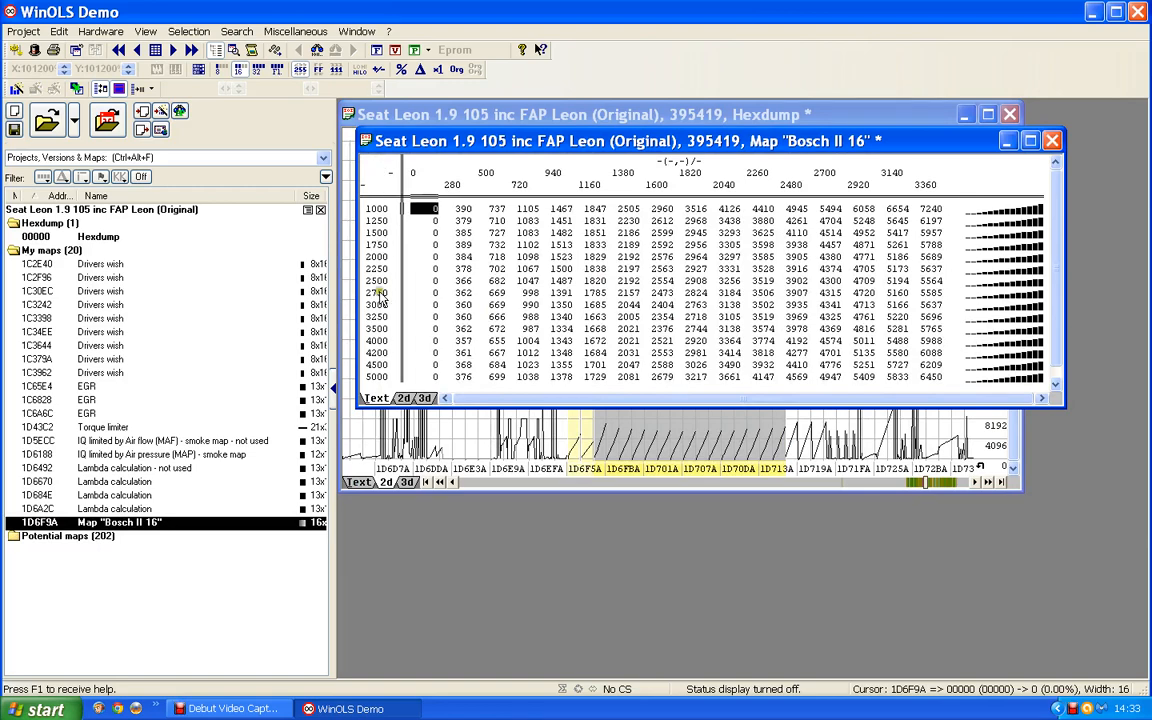
{"action": "double_click", "coordinate": [408, 280]}
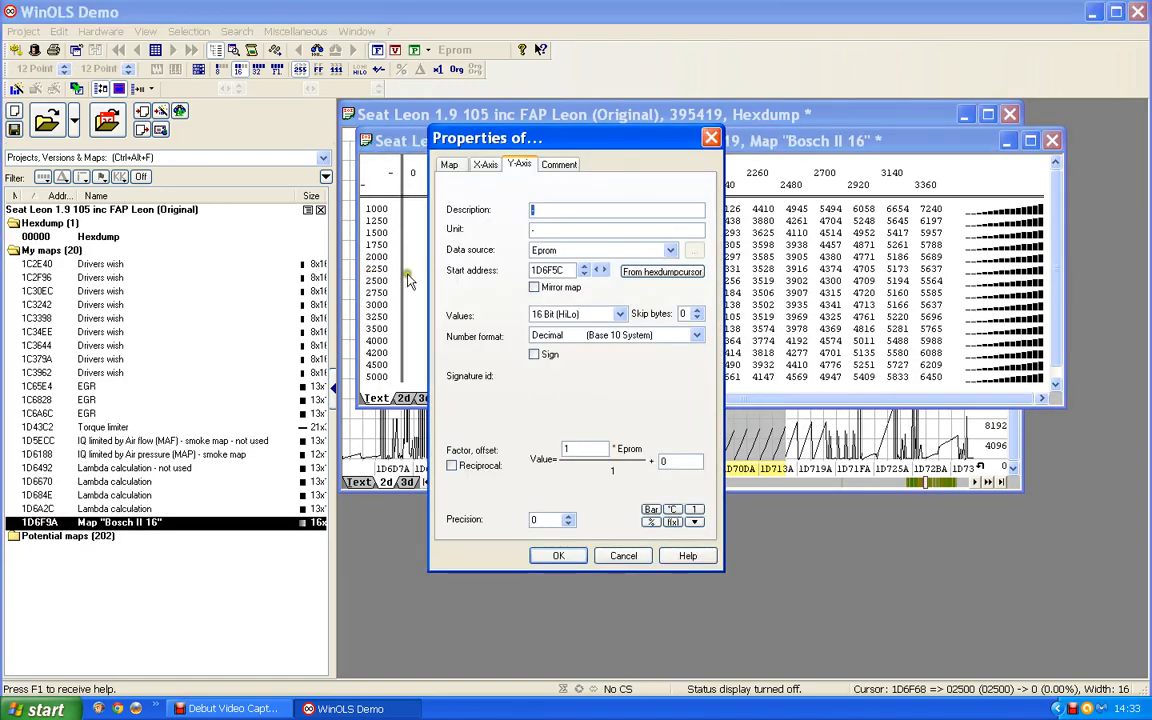
{"action": "type", "text": "Eng"}
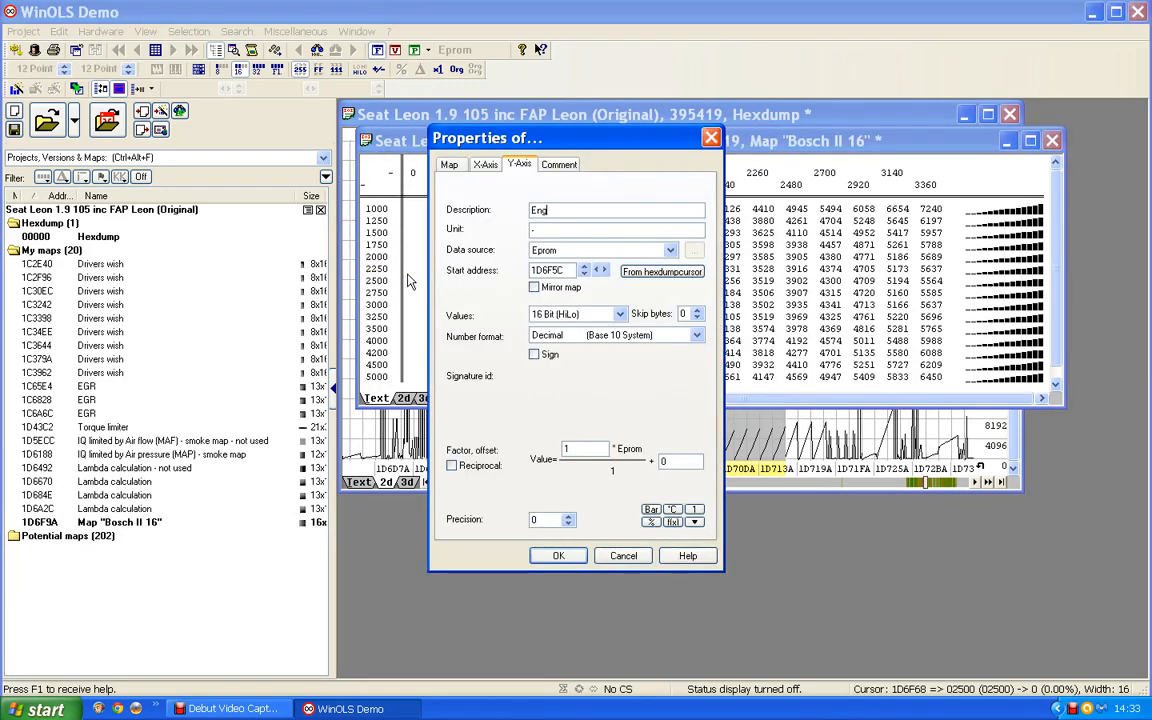
{"action": "type", "text": "ine speed"}
{"action": "left_click_drag", "start_coordinate": [545, 231], "coordinate": [496, 229]}
{"action": "type", "text": "r"}
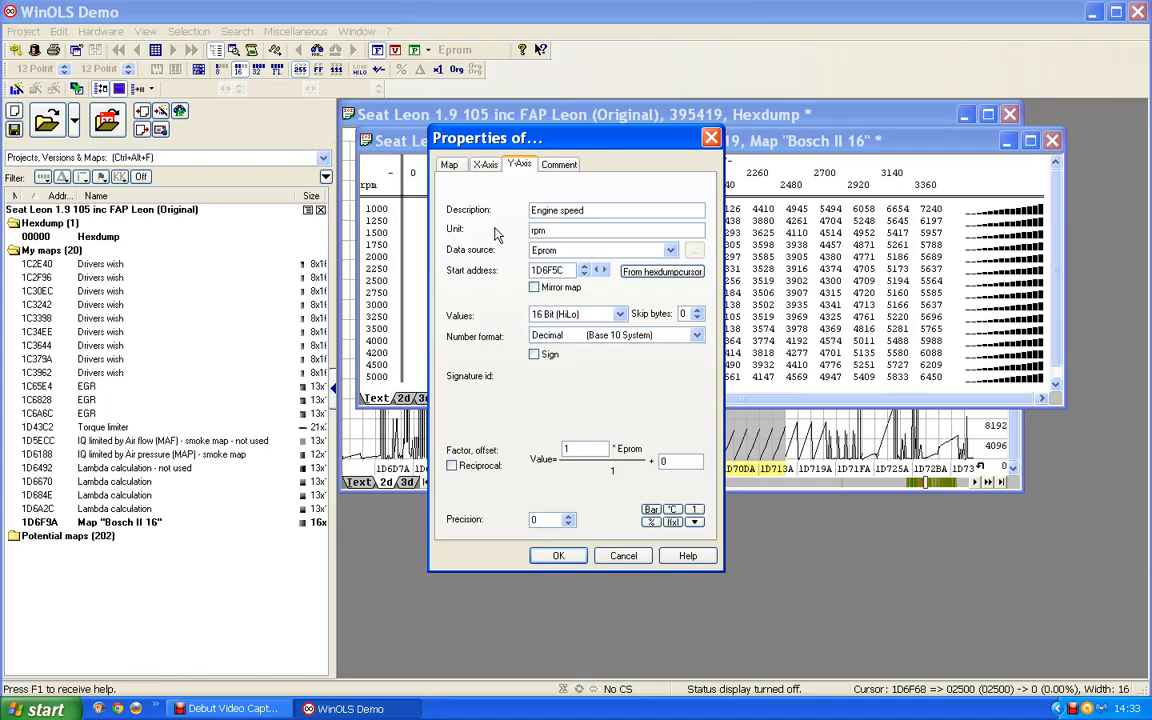
{"action": "type", "text": "pm"}
{"action": "left_click", "coordinate": [558, 555]}
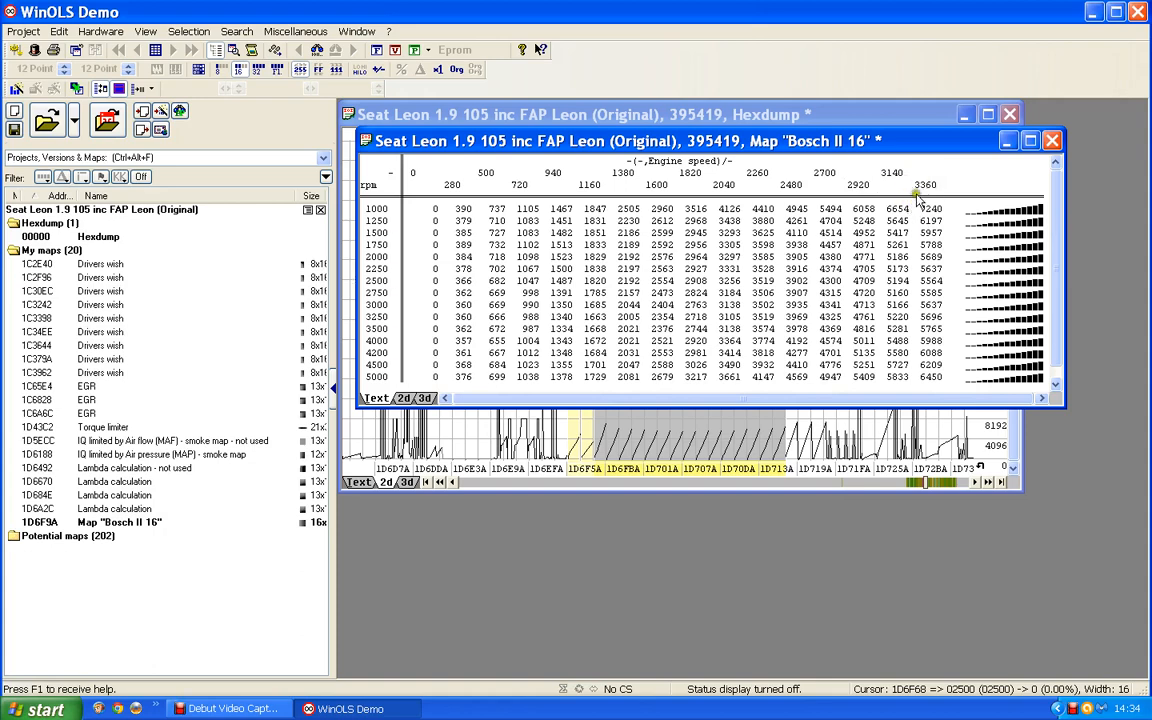
Set the map's X-axis factor to 0.1, with description Torque and unit Nm.
{"action": "double_click", "coordinate": [662, 179]}
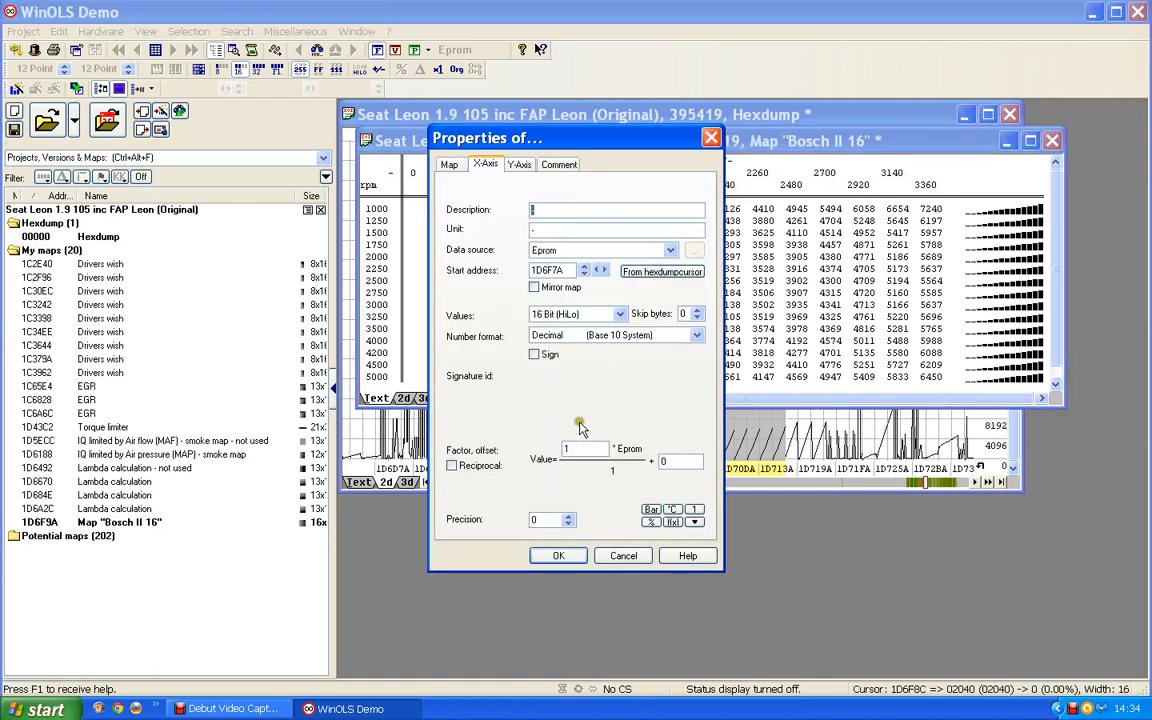
{"action": "left_click_drag", "start_coordinate": [586, 449], "coordinate": [458, 449]}
{"action": "type", "text": "0.1"}
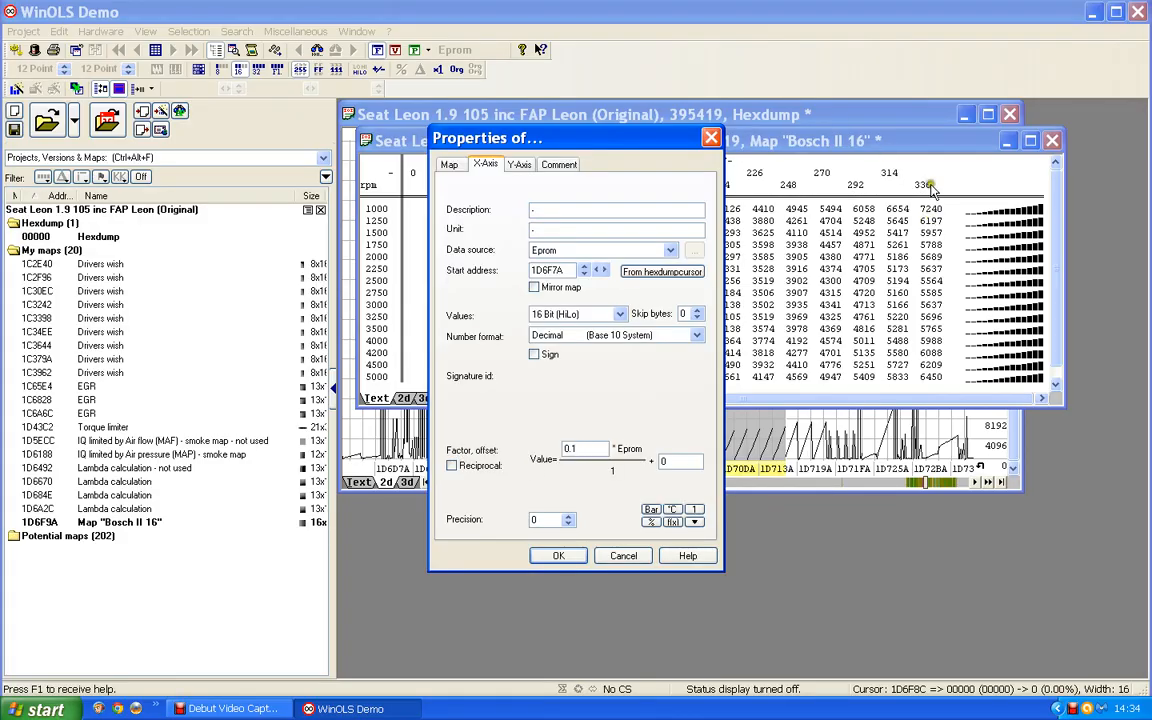
{"action": "left_click", "coordinate": [519, 213]}
{"action": "left_click", "coordinate": [453, 230]}
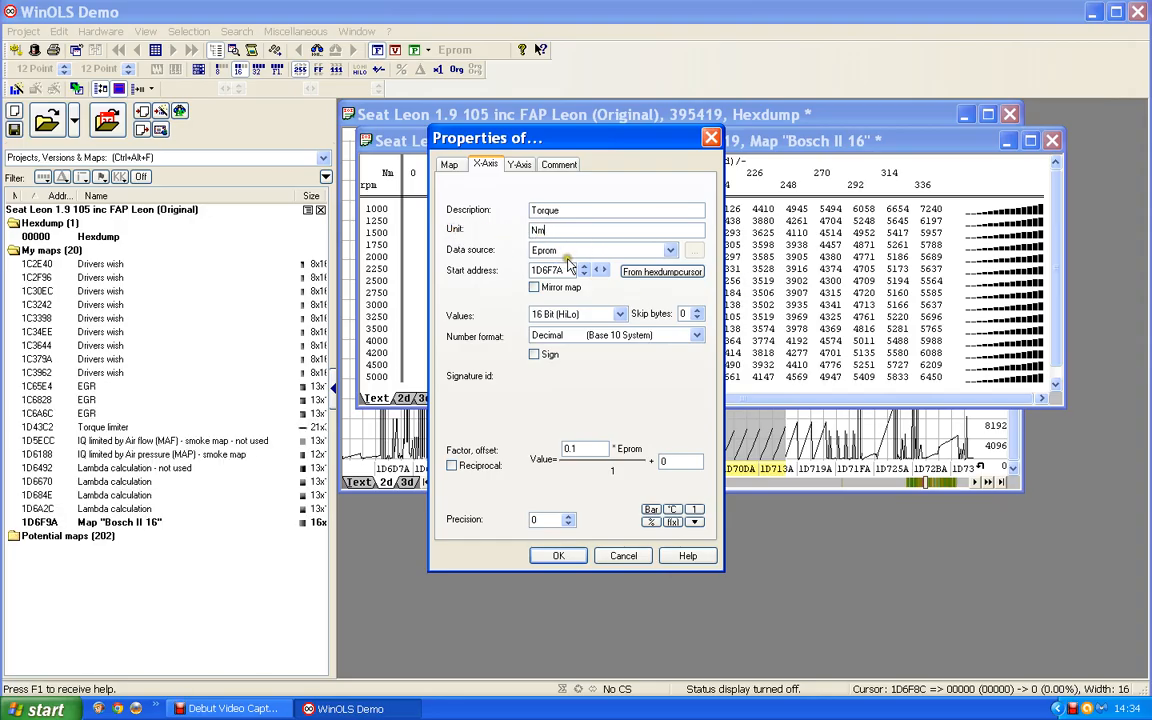
{"action": "left_click", "coordinate": [542, 556]}
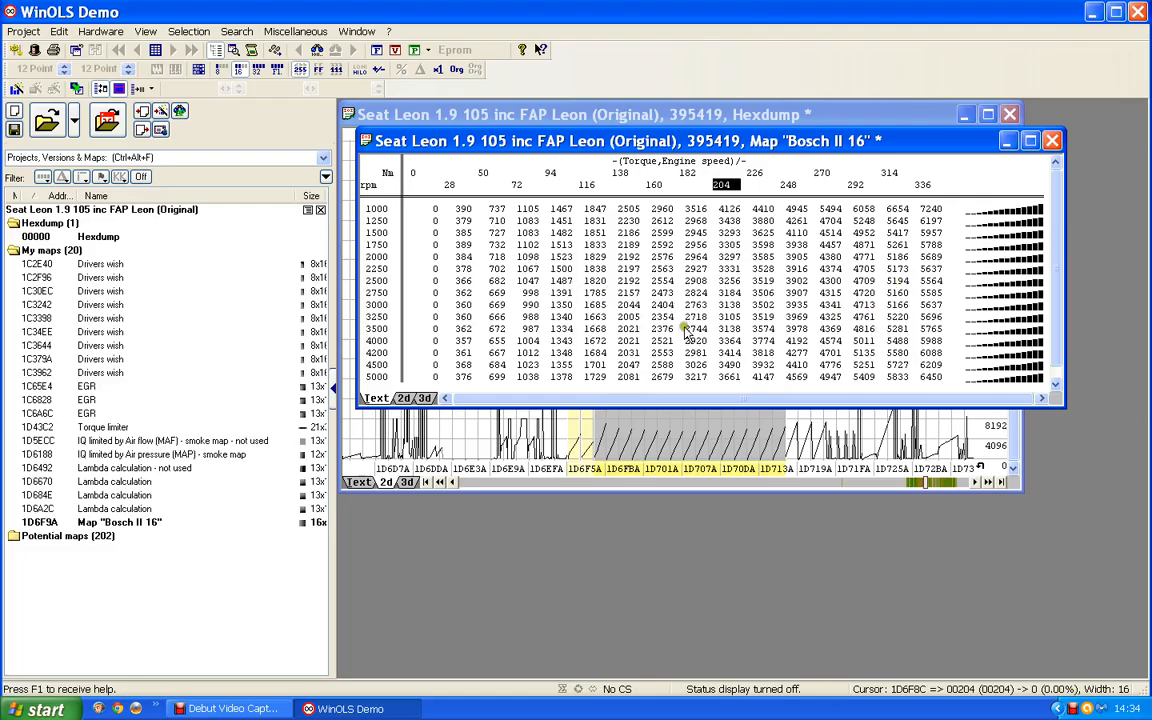
Name the map "Torqur to IQ conversion" and give its values the description IQ and unit mg/stroke.
{"action": "double_click", "coordinate": [627, 292]}
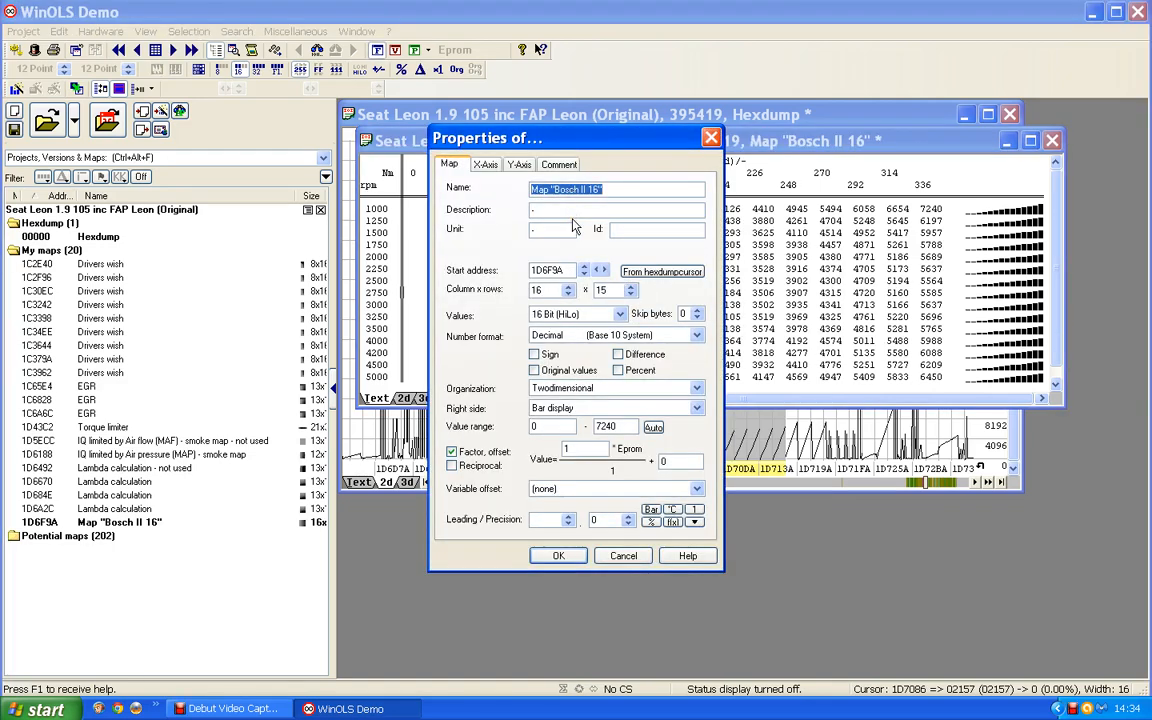
{"action": "type", "text": "Tor"}
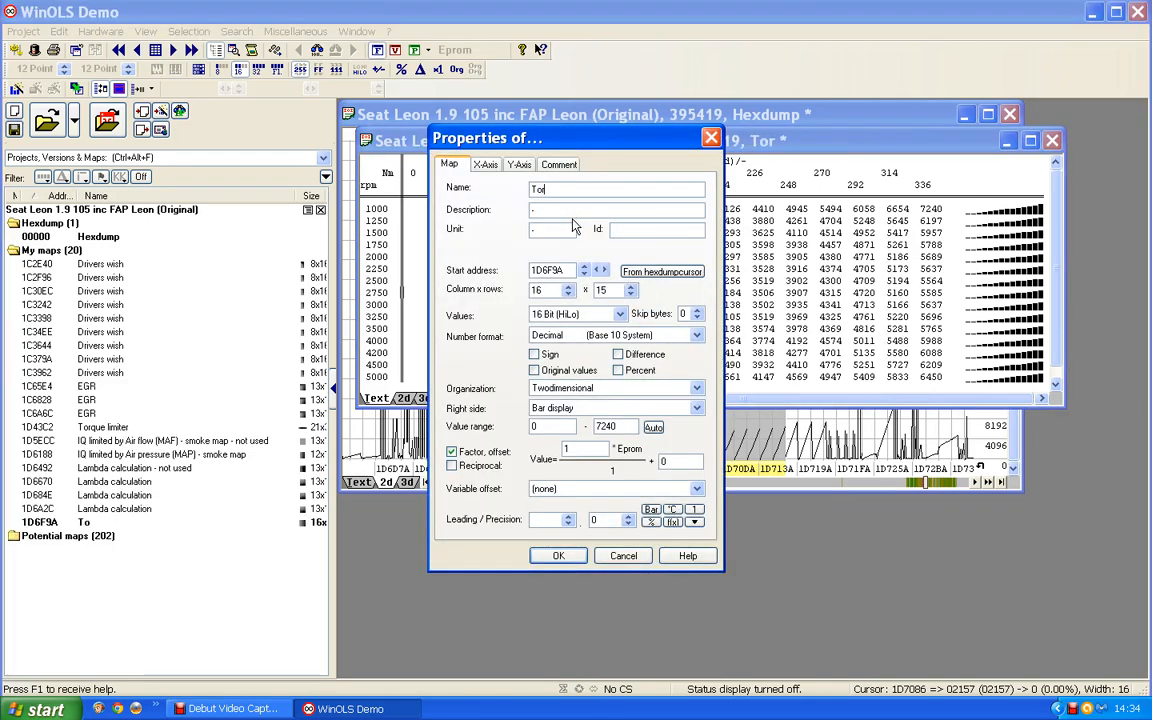
{"action": "type", "text": "qur to "}
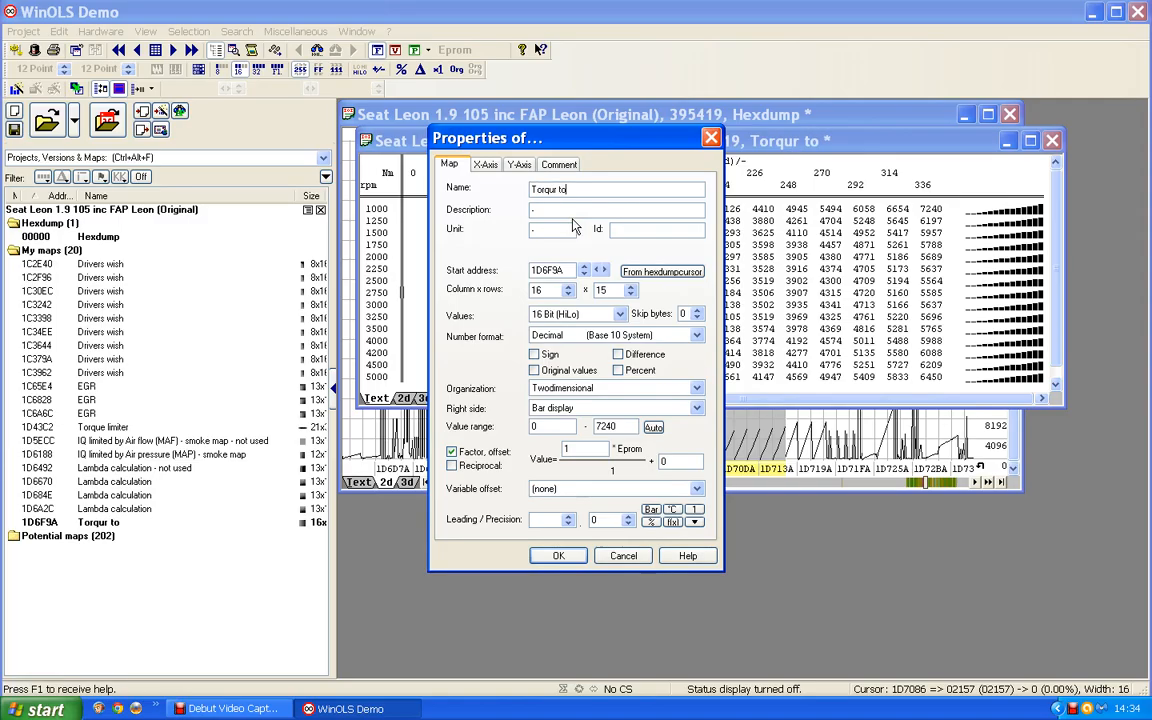
{"action": "type", "text": "IQ conversion"}
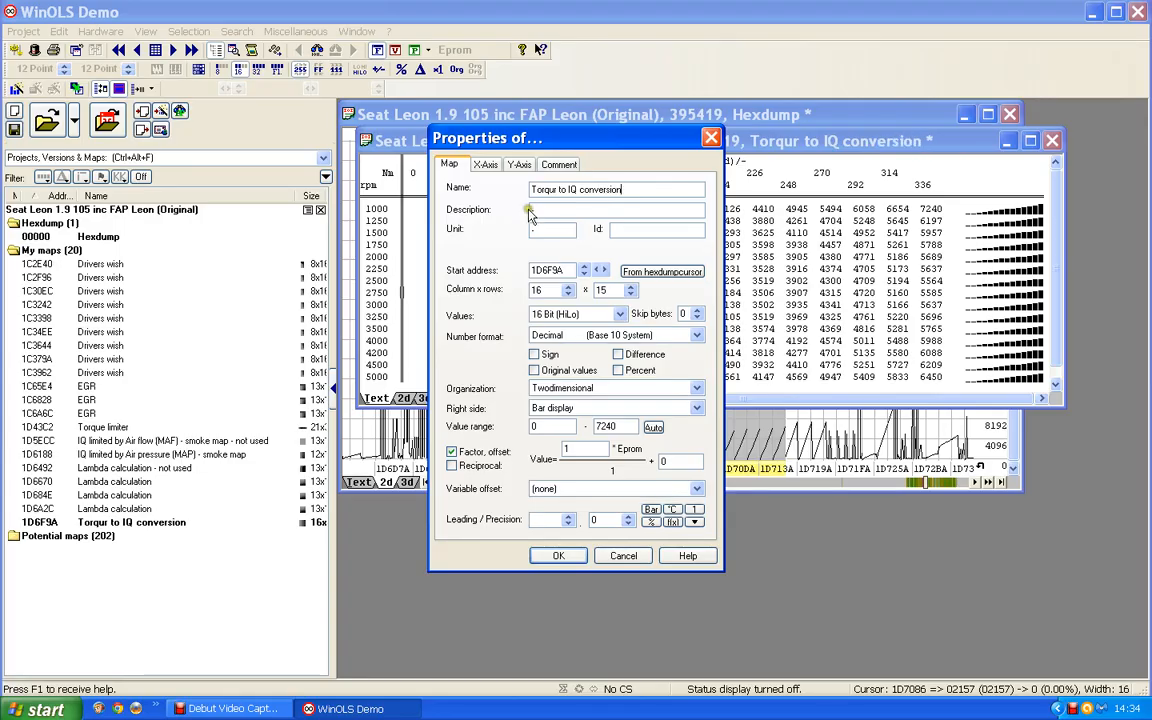
{"action": "left_click", "coordinate": [523, 211]}
{"action": "type", "text": "IQ"}
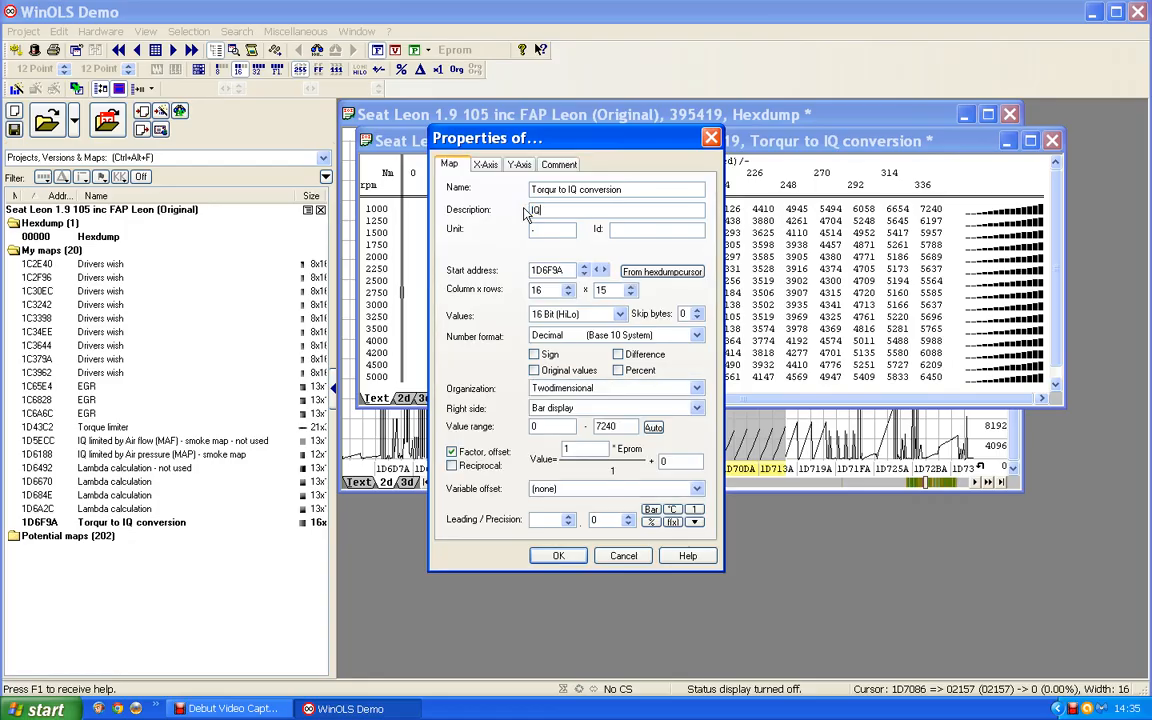
{"action": "left_click", "coordinate": [454, 231]}
{"action": "type", "text": "mg/stroke"}
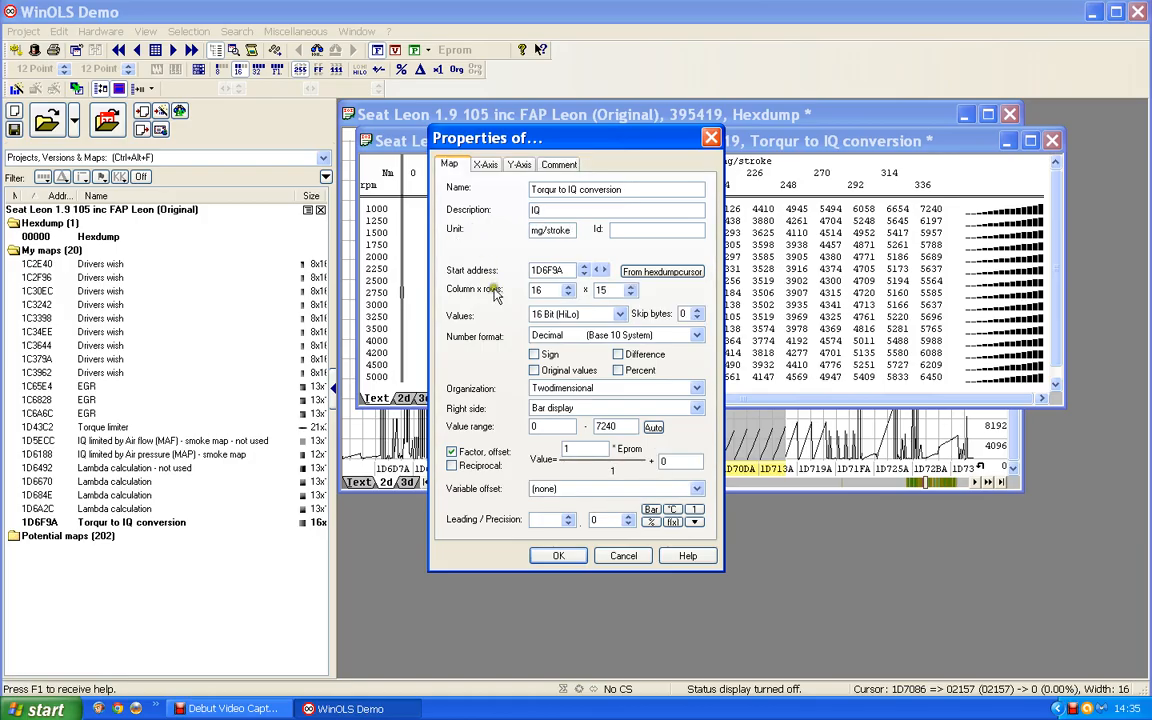
Set the map values' factor to 0.01 and their precision to 1 decimal place.
{"action": "left_click_drag", "start_coordinate": [580, 448], "coordinate": [516, 447]}
{"action": "type", "text": "0.0"}
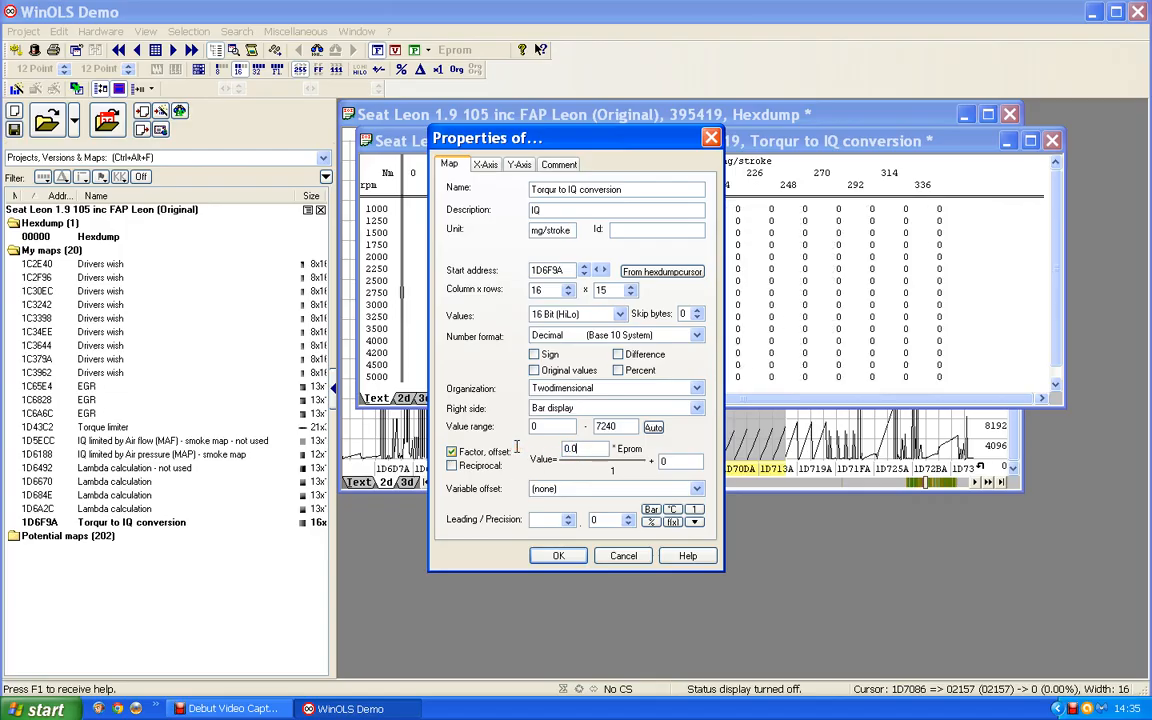
{"action": "type", "text": "1"}
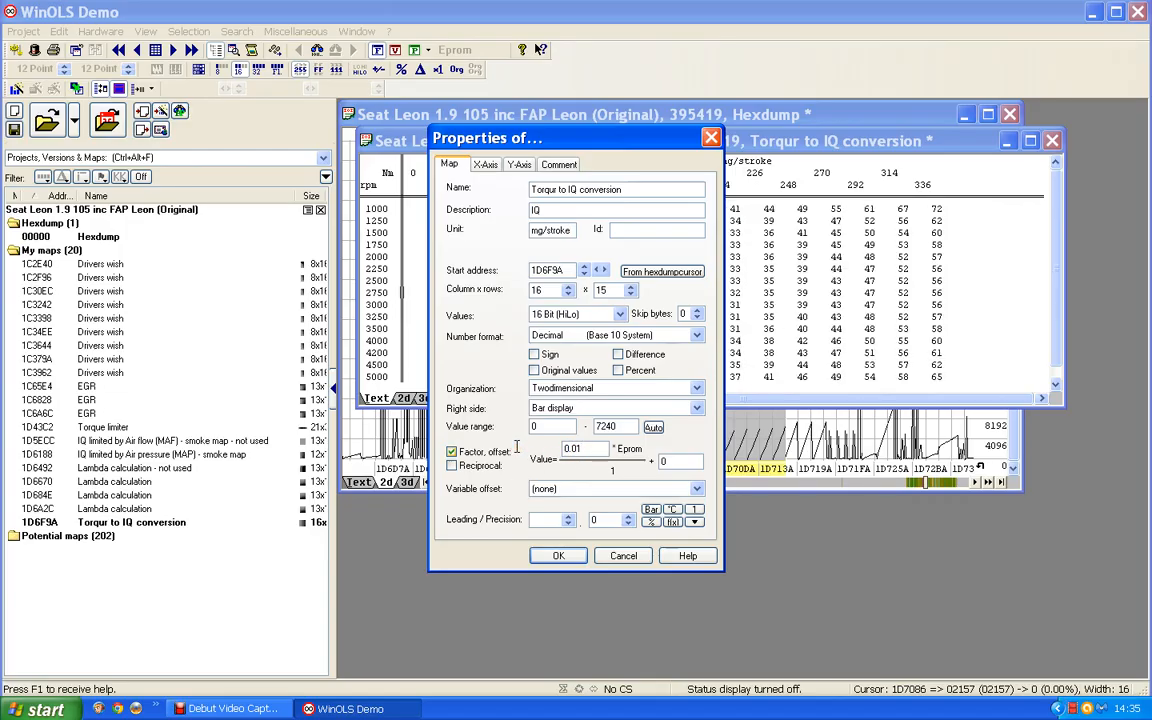
{"action": "left_click", "coordinate": [628, 517]}
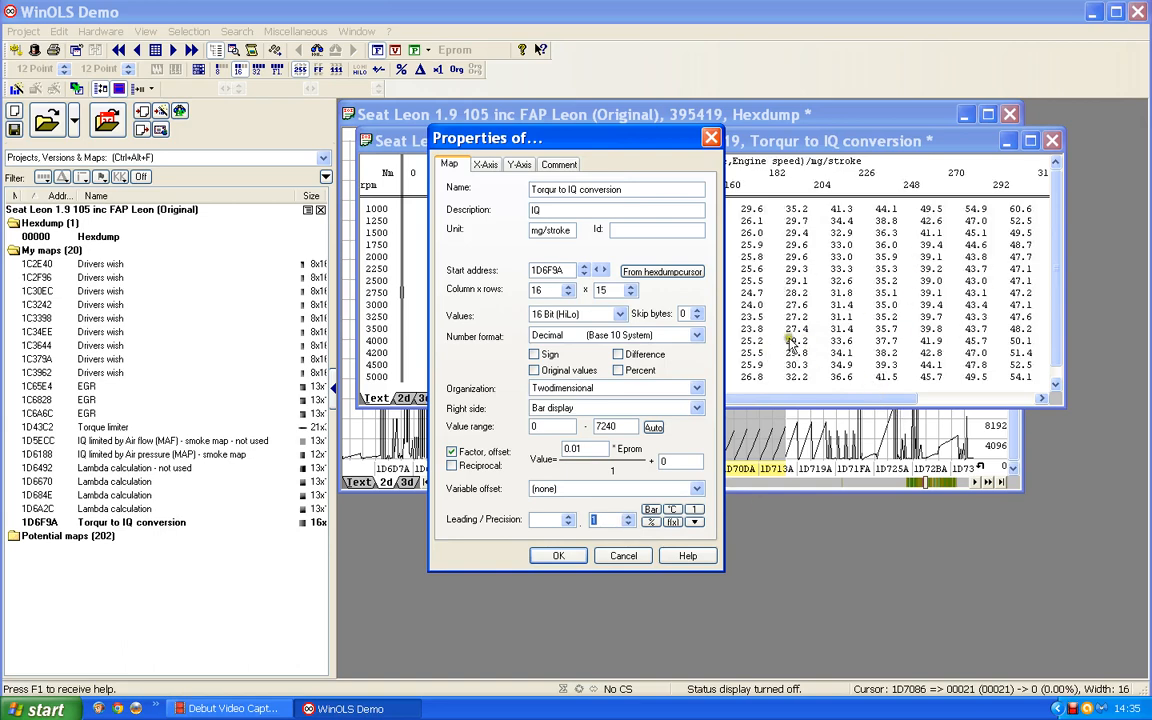
{"action": "left_click", "coordinate": [558, 555]}
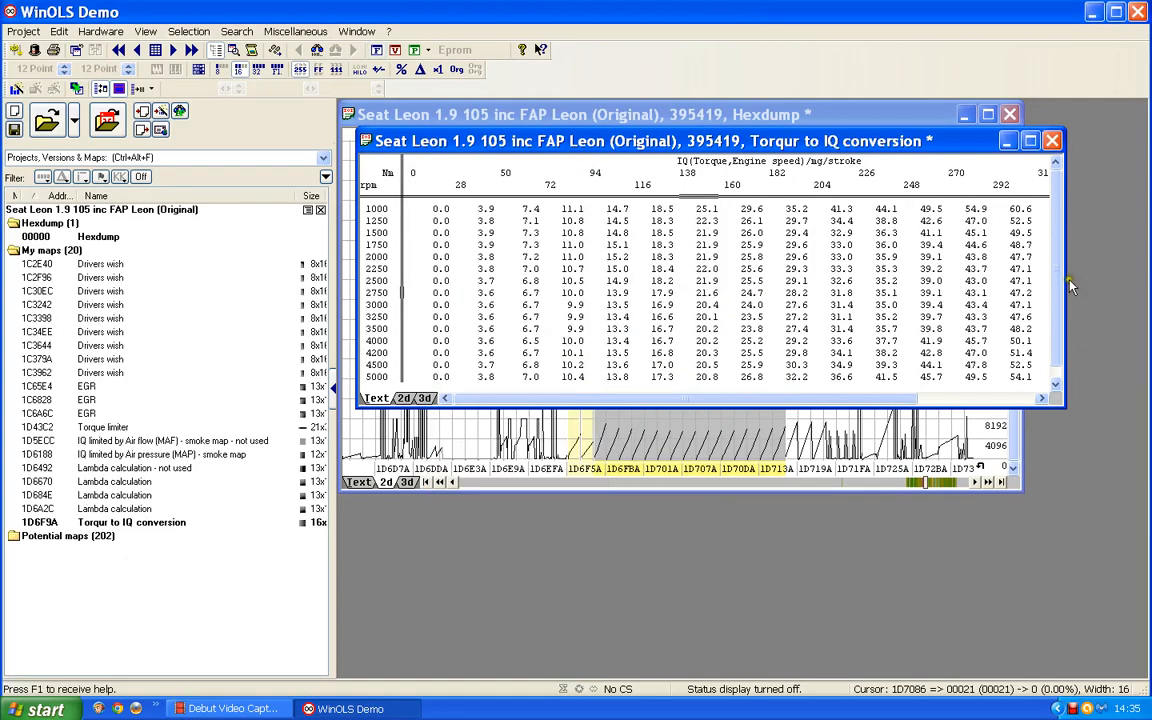
Widen and reposition the map window so that all torque columns up to 336 Nm fit, and make it slightly taller.
{"action": "left_click_drag", "start_coordinate": [1087, 282], "coordinate": [1139, 285]}
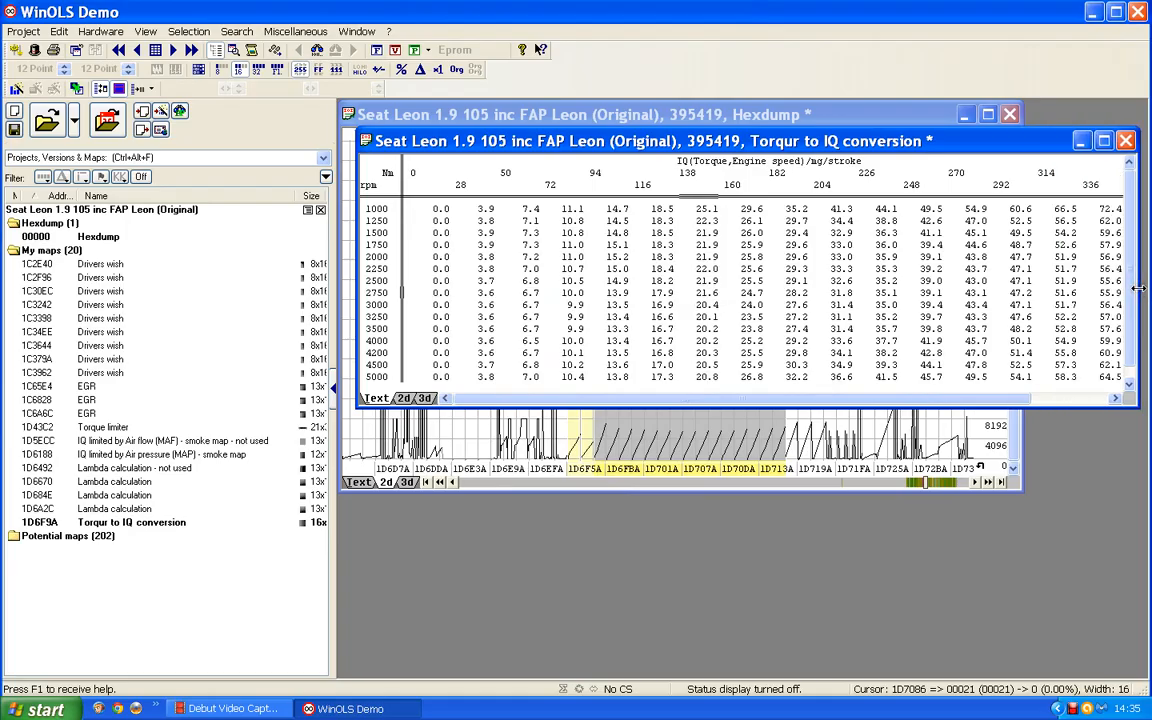
{"action": "left_click_drag", "start_coordinate": [845, 141], "coordinate": [828, 141]}
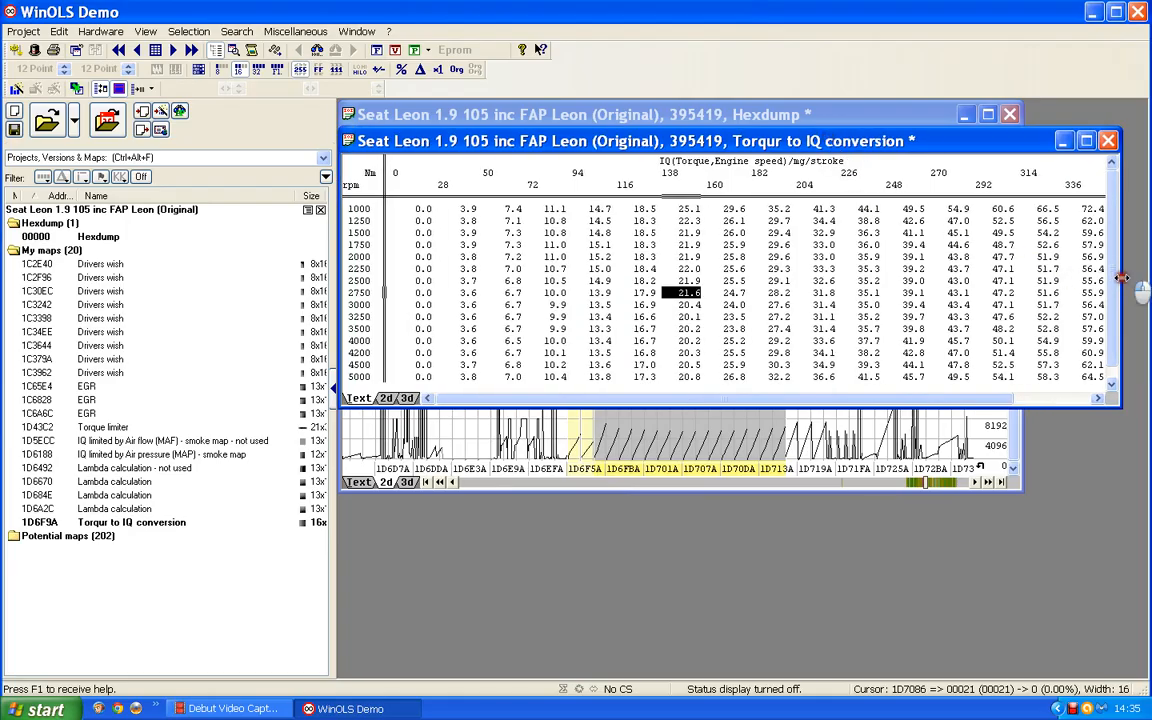
{"action": "left_click_drag", "start_coordinate": [1121, 278], "coordinate": [1133, 278]}
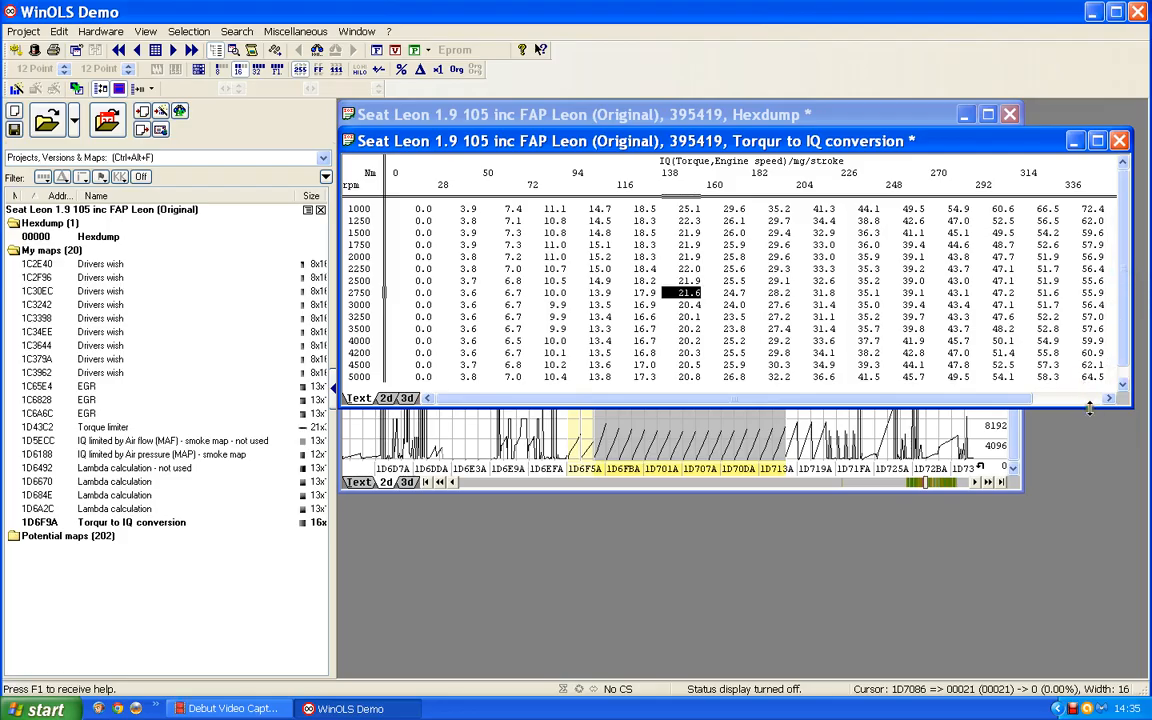
{"action": "left_click_drag", "start_coordinate": [1090, 405], "coordinate": [1088, 414]}
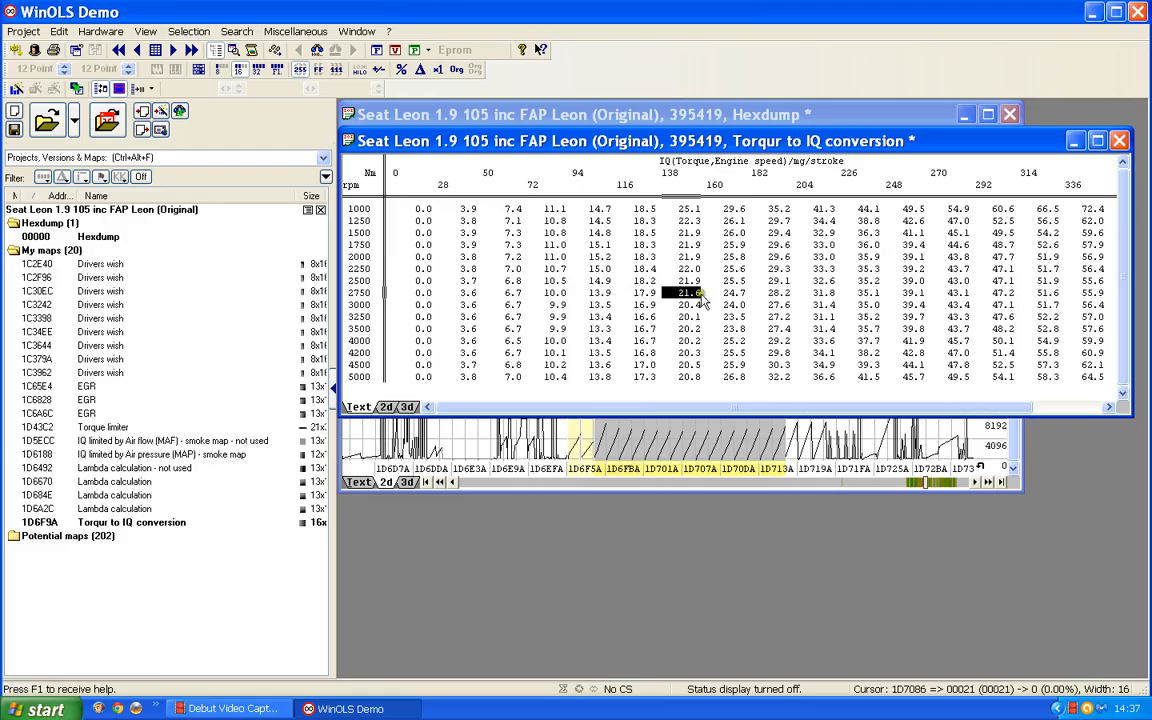
Close the map window and inspect the map's axis-size cells at 1D6F58 and 1D6F5A in the hexdump text view.
{"action": "left_click", "coordinate": [1120, 141]}
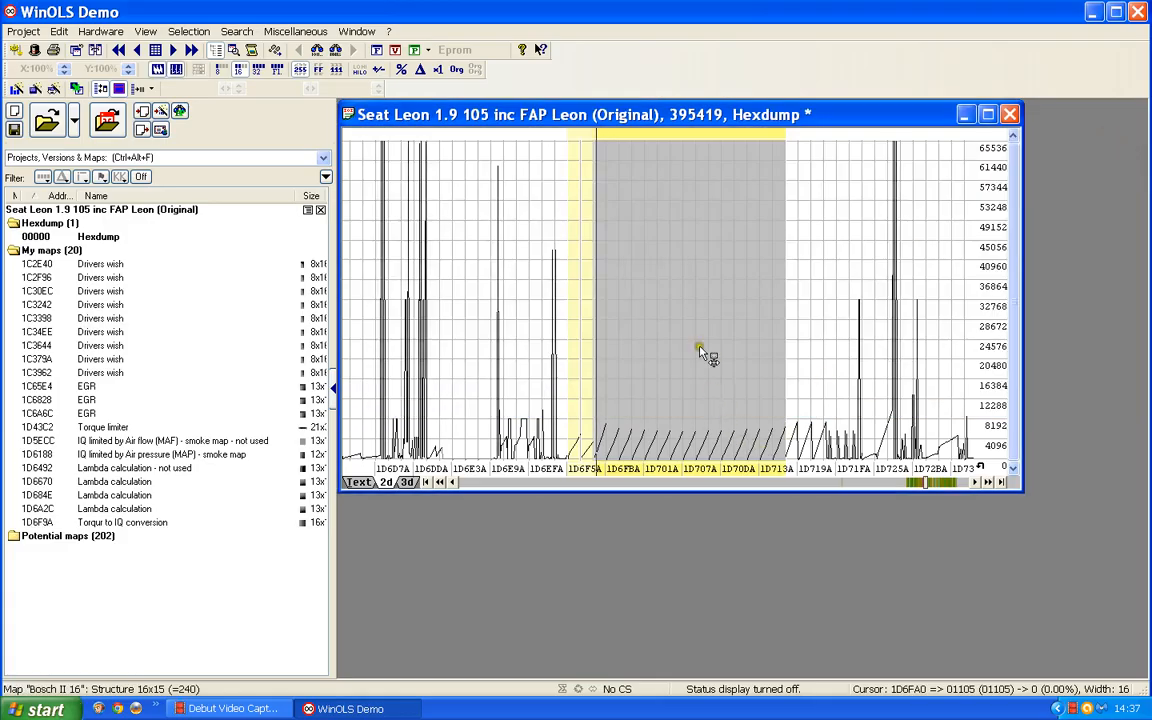
{"action": "left_click", "coordinate": [675, 304]}
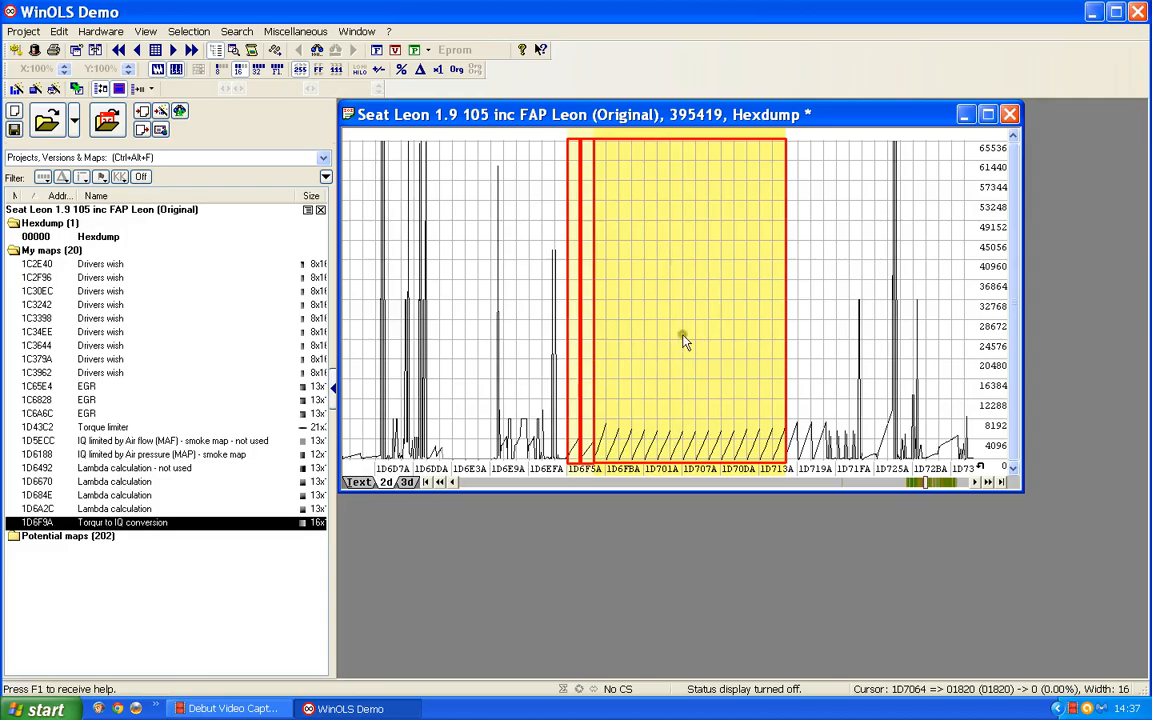
{"action": "left_click", "coordinate": [357, 482]}
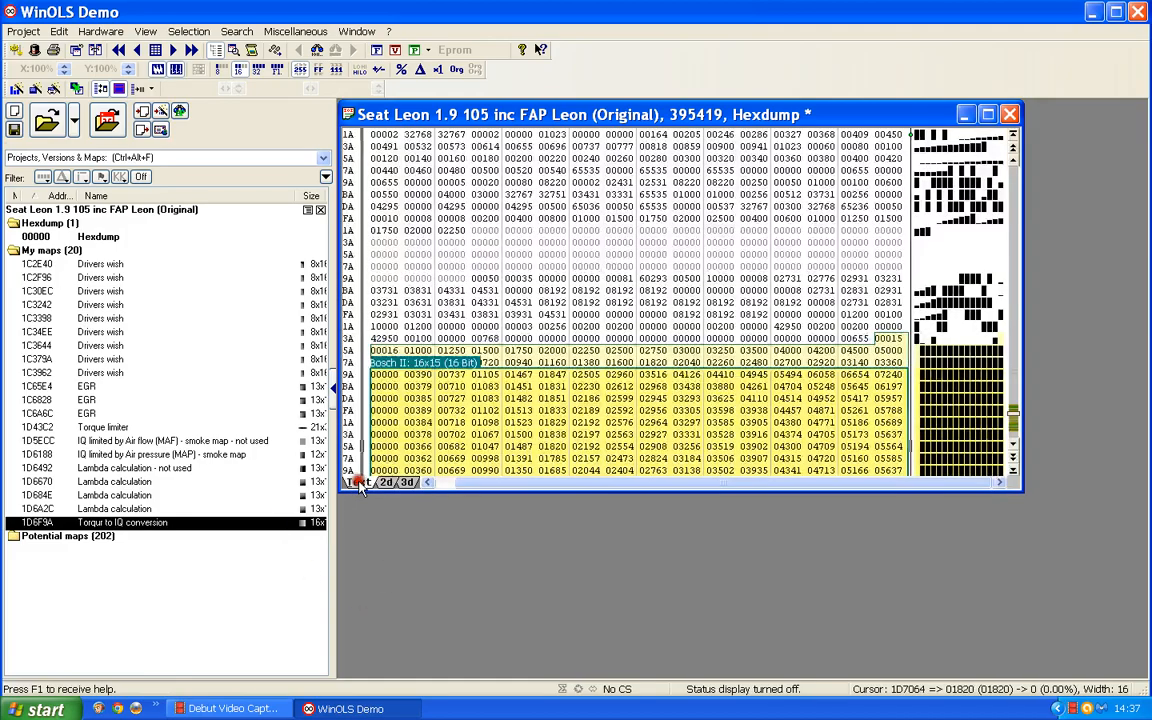
{"action": "scroll", "coordinate": [545, 322], "scroll_direction": "down", "scroll_amount": 3}
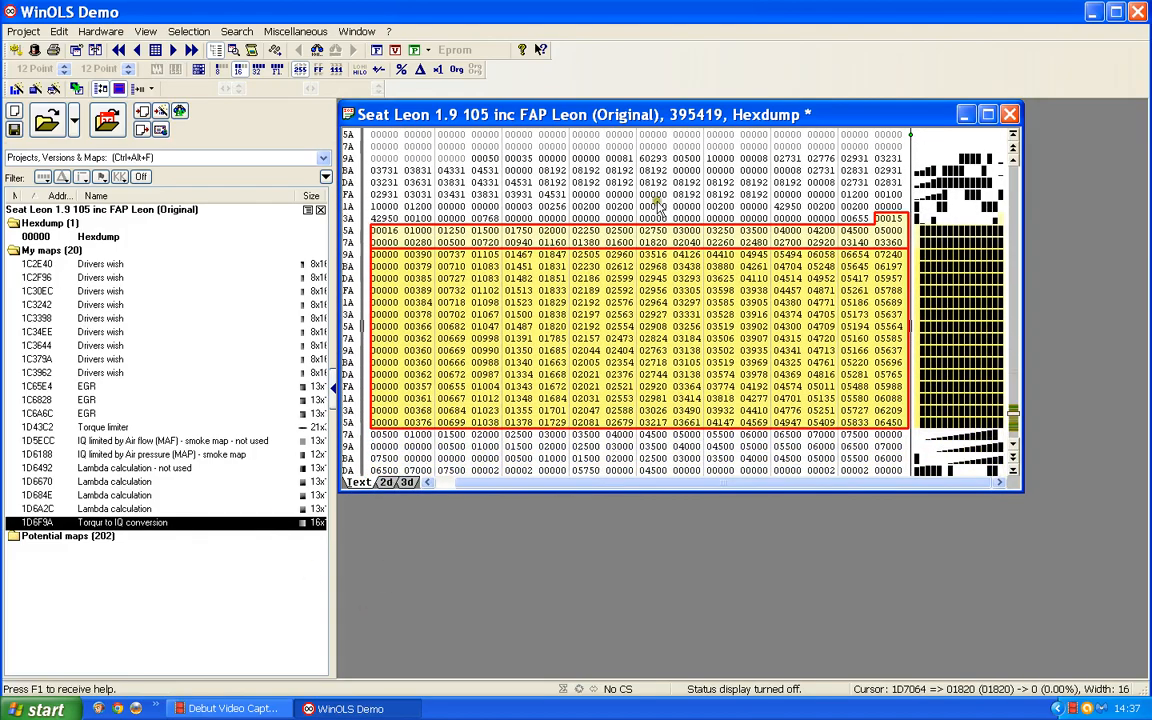
{"action": "left_click", "coordinate": [888, 218]}
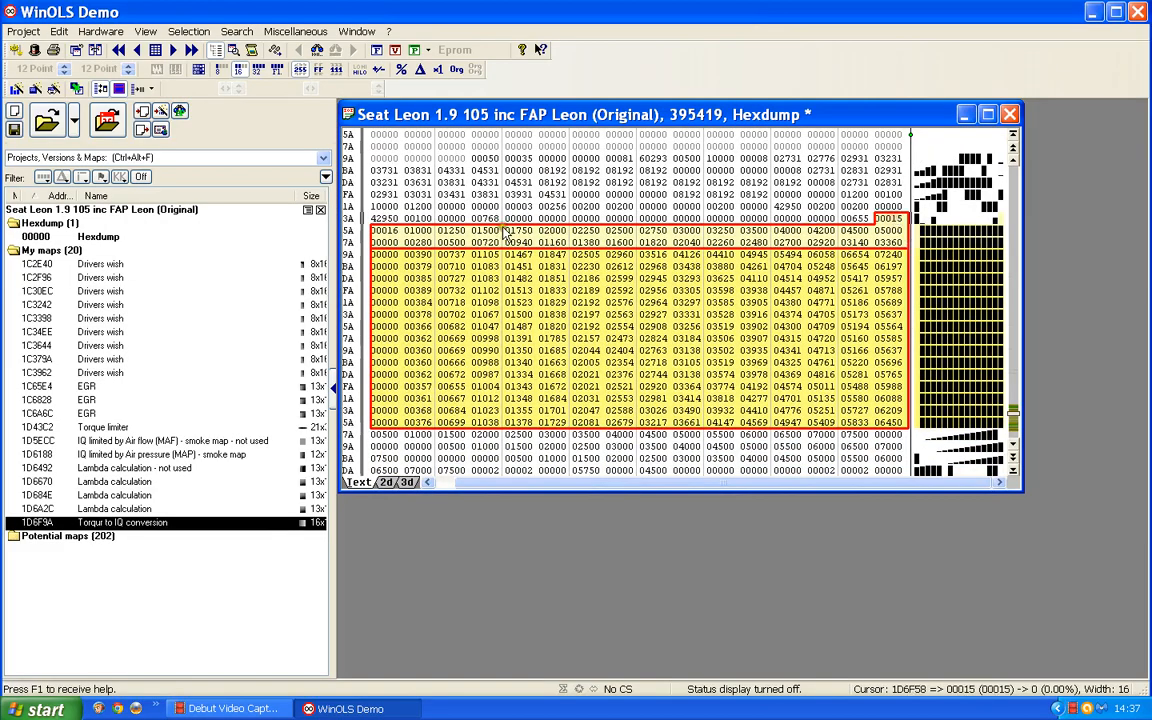
{"action": "left_click", "coordinate": [388, 231]}
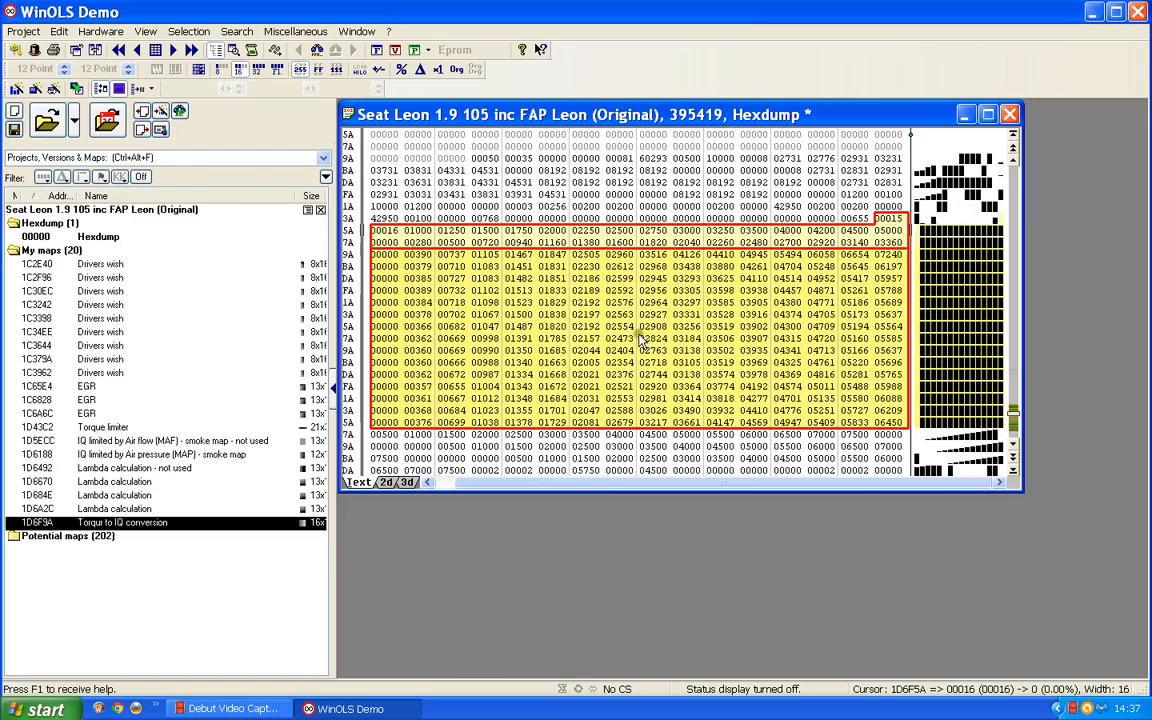
Compare the map's 2D curve in the hexdump with its text view, ending in the 2D view.
{"action": "left_click", "coordinate": [387, 483]}
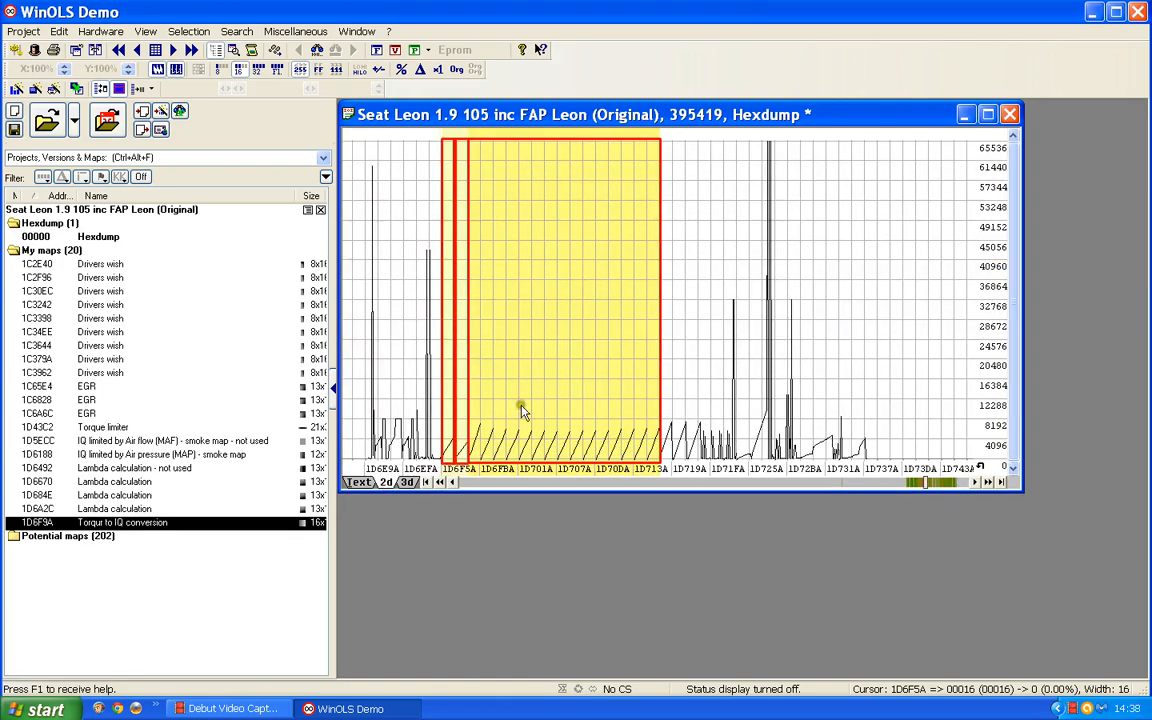
{"action": "scroll", "coordinate": [521, 405], "scroll_direction": "down", "scroll_amount": 1}
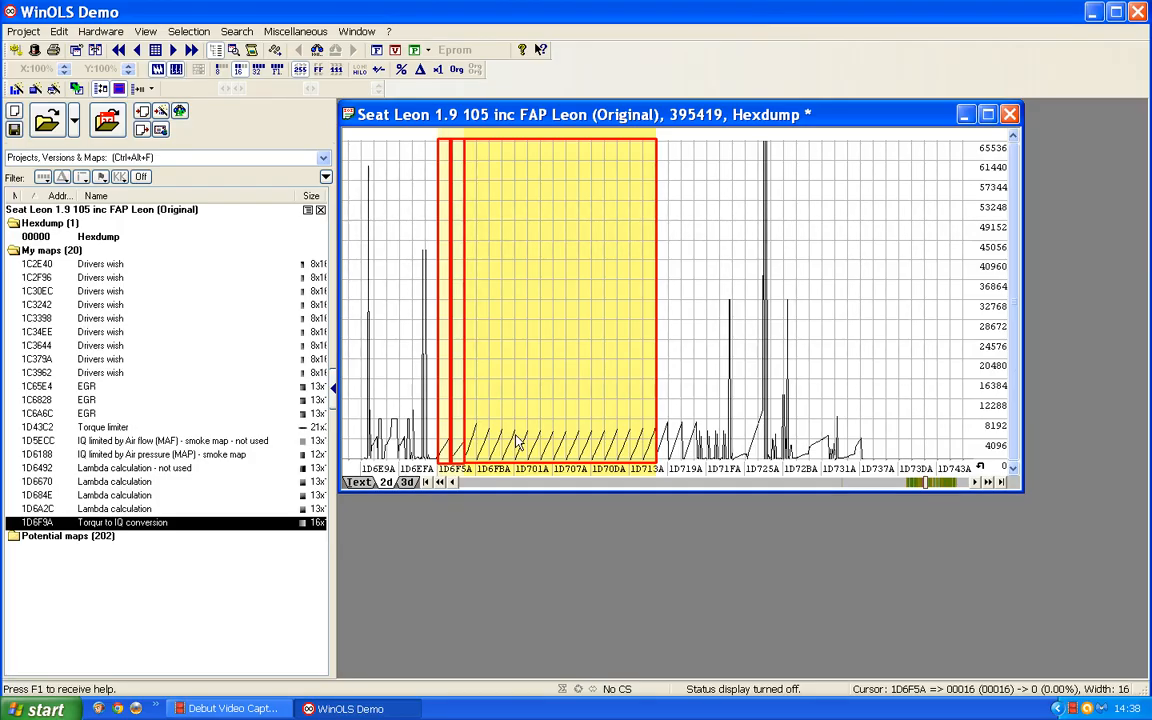
{"action": "left_click", "coordinate": [368, 483]}
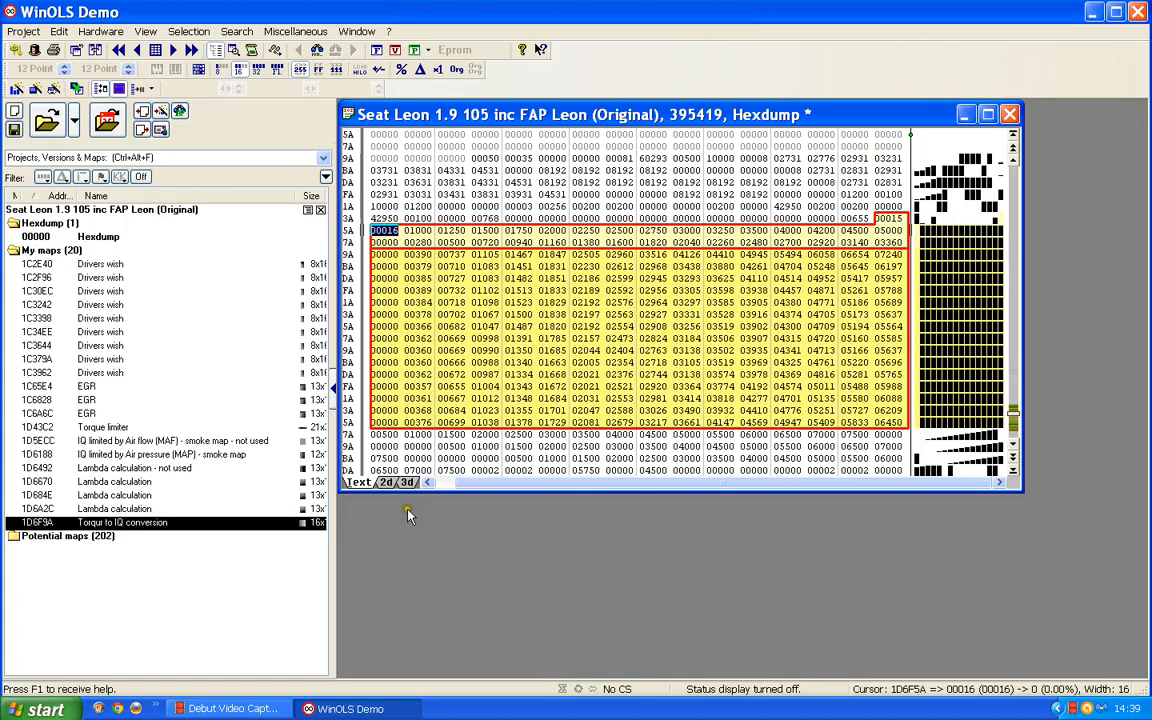
{"action": "left_click", "coordinate": [386, 483]}
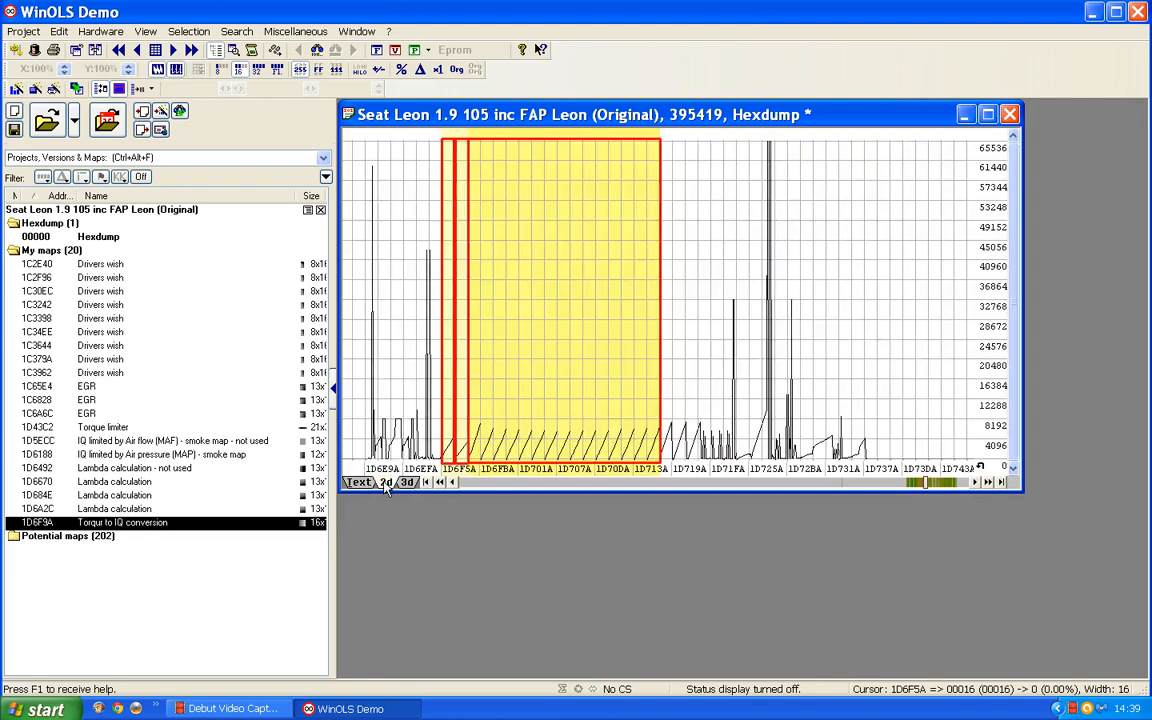